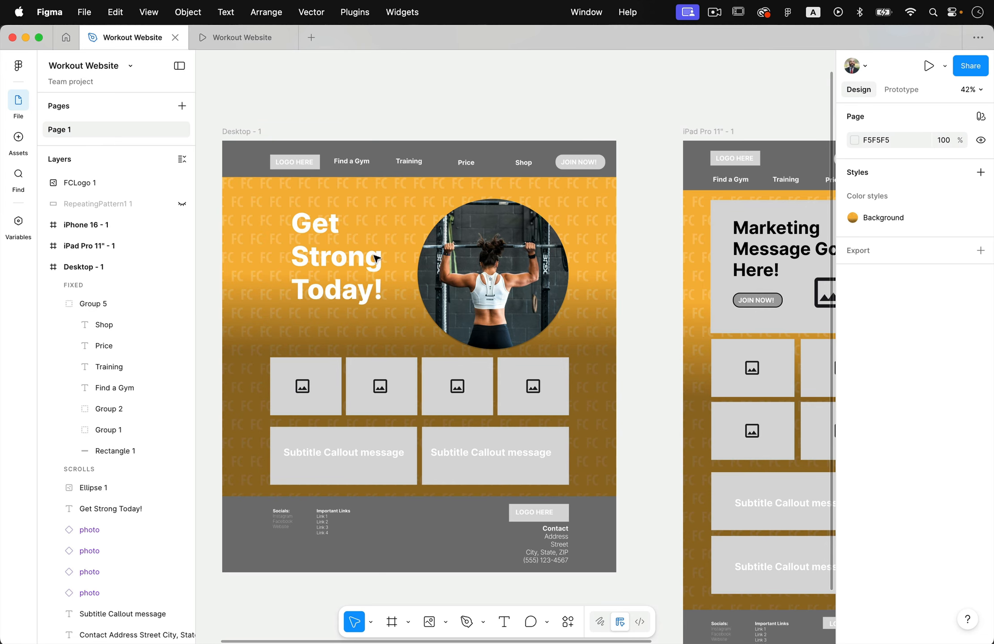
Add a drop shadow to the "Get Strong Today!" heading with X offset 10, Y offset 9 and blur 7.6.
scroll(412, 224, up, 5)
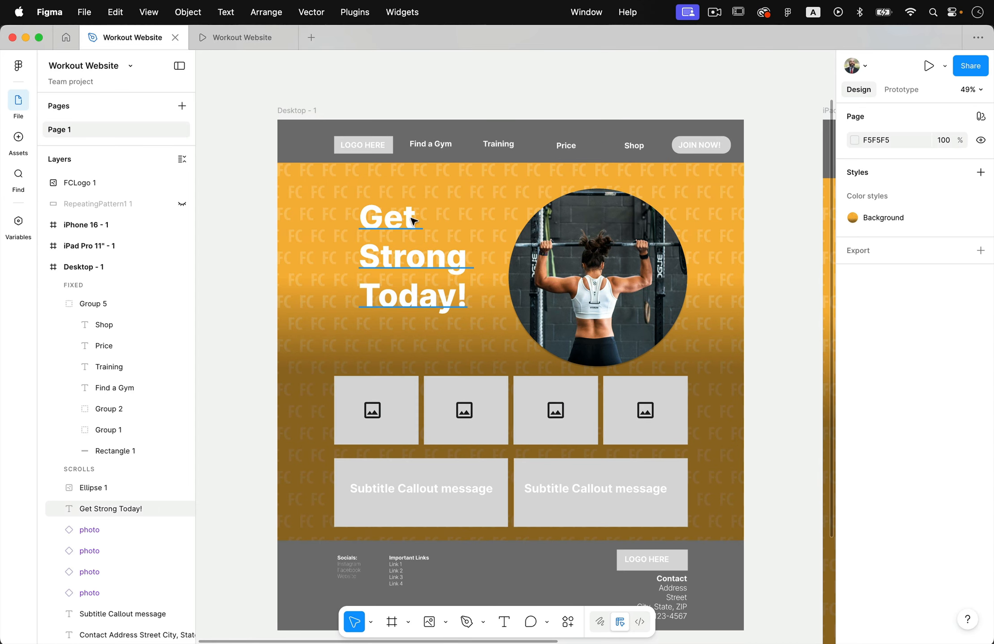
click(388, 271)
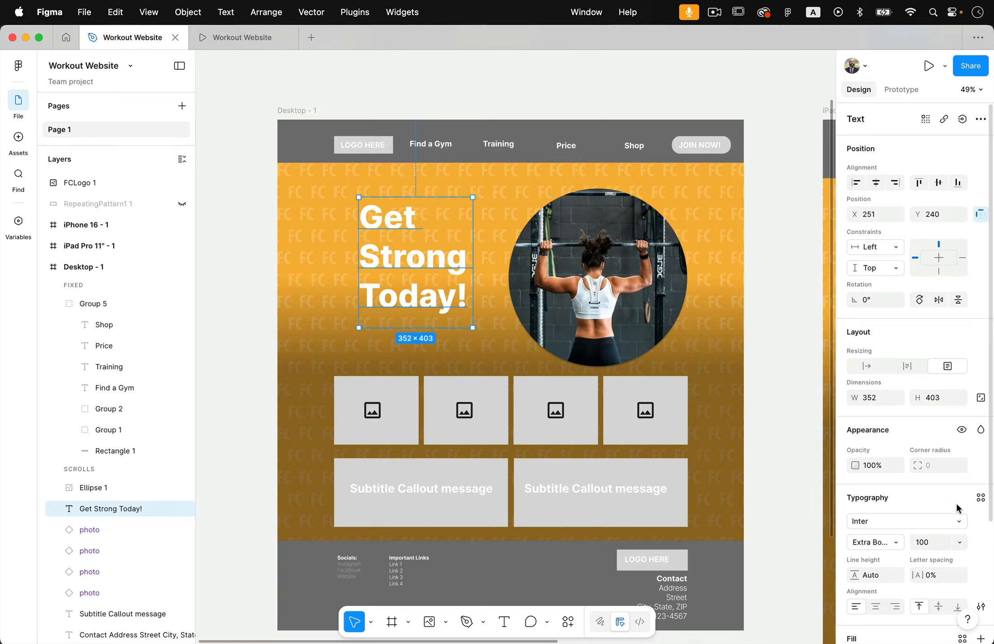
scroll(957, 508, down, 5)
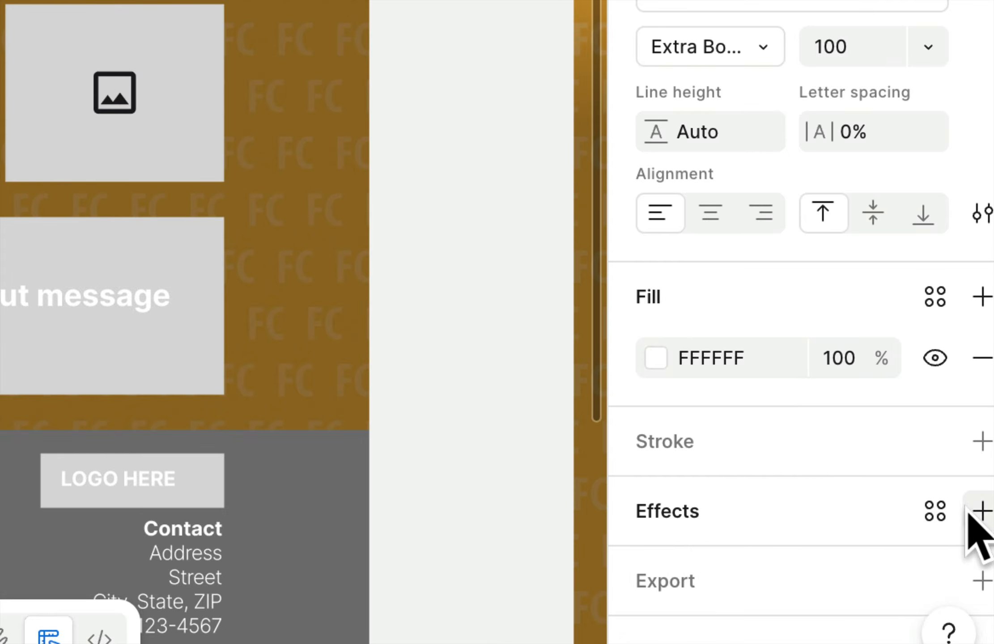
click(982, 511)
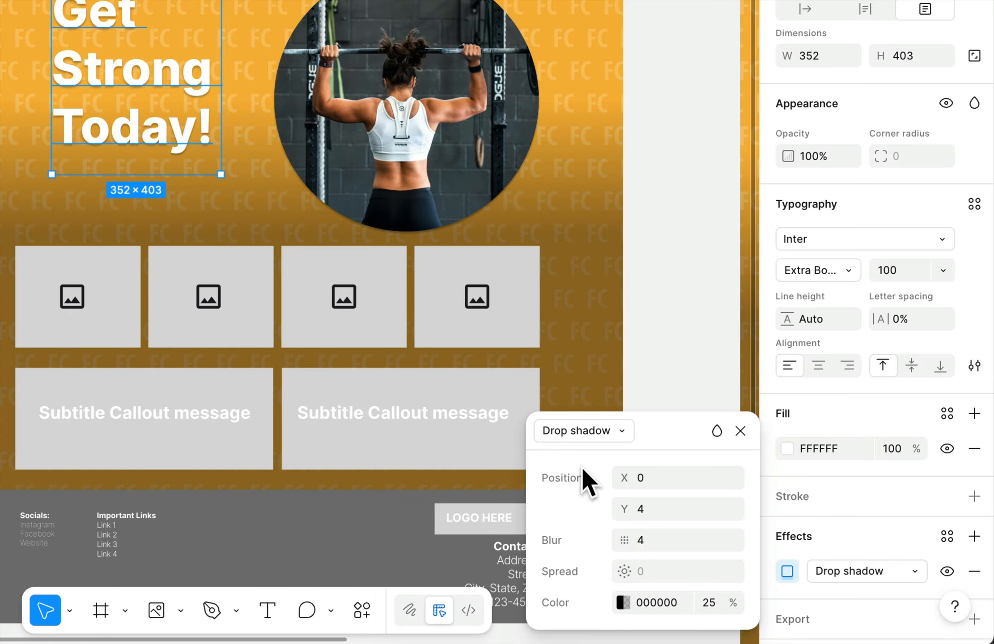
click(623, 429)
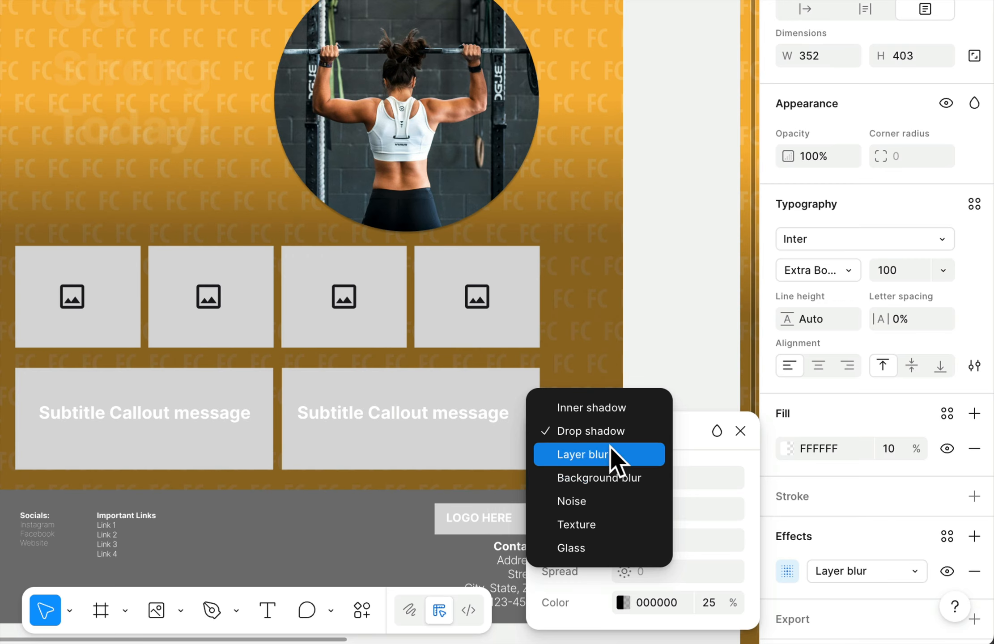
click(622, 386)
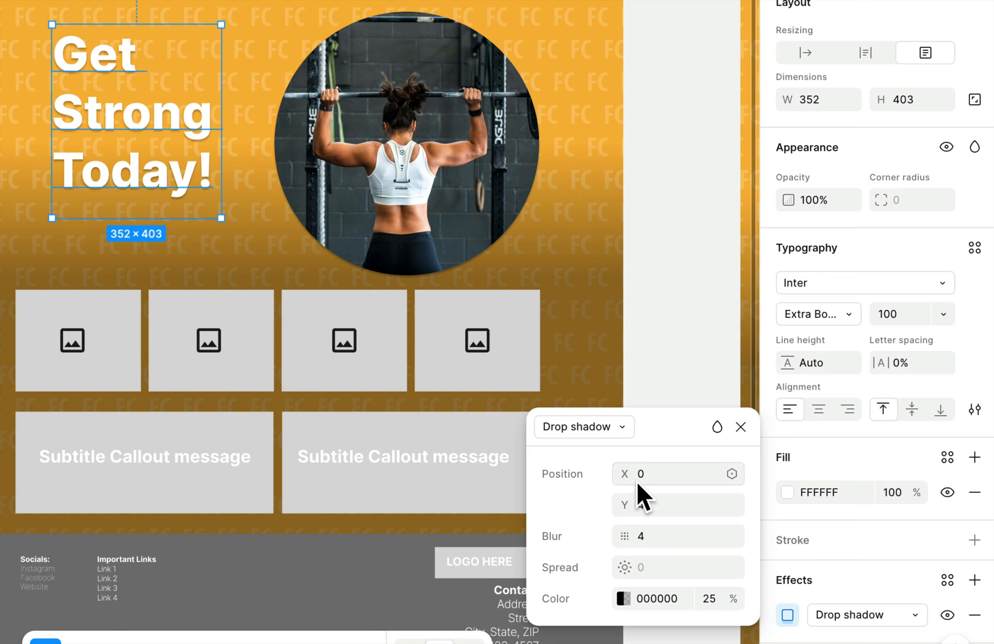
drag(626, 475, 698, 528)
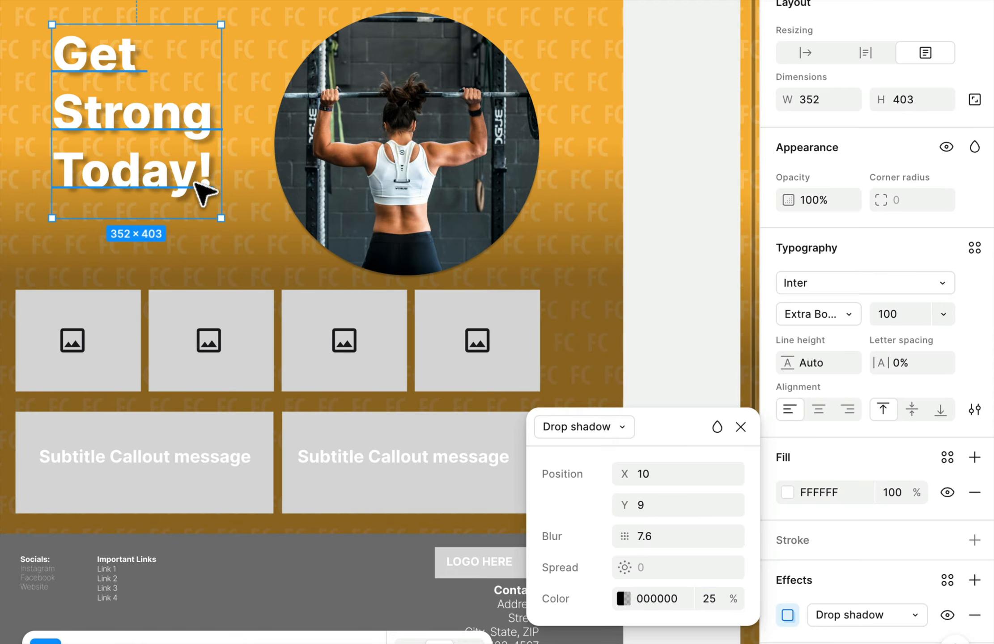
Set the heading's drop shadow color to dark brown 342514 at 31% opacity and deselect the heading.
mouse_move(624, 567)
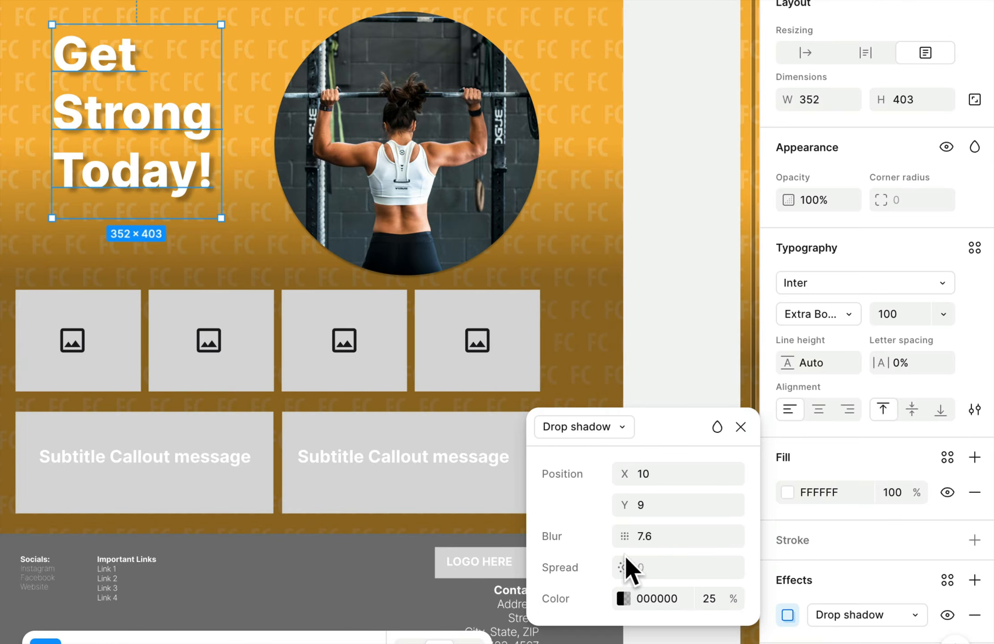
click(625, 597)
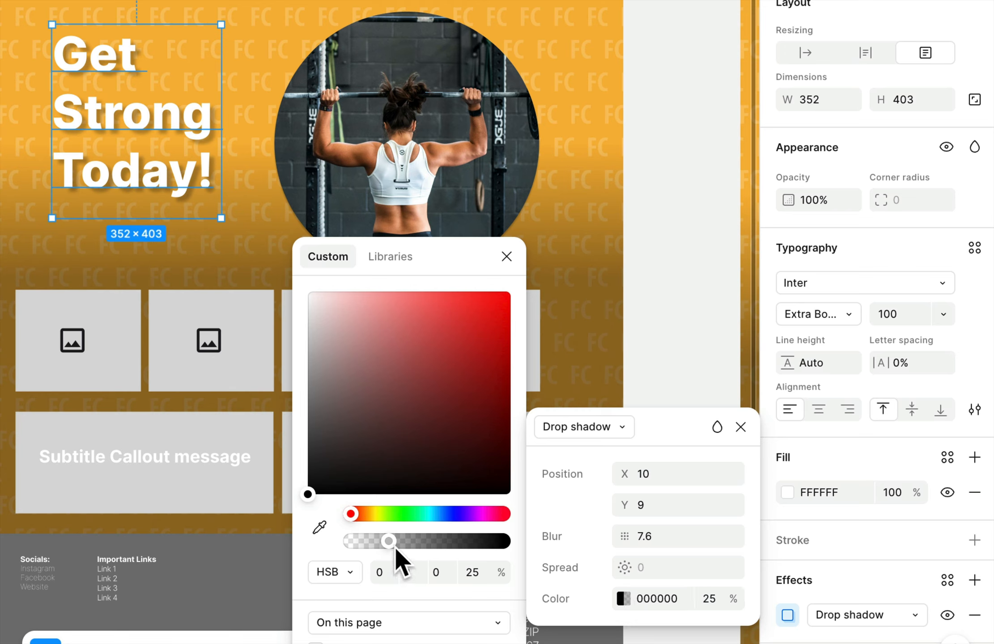
mouse_move(395, 542)
mouse_down()
mouse_move(497, 541)
mouse_move(394, 532)
mouse_move(398, 540)
mouse_up()
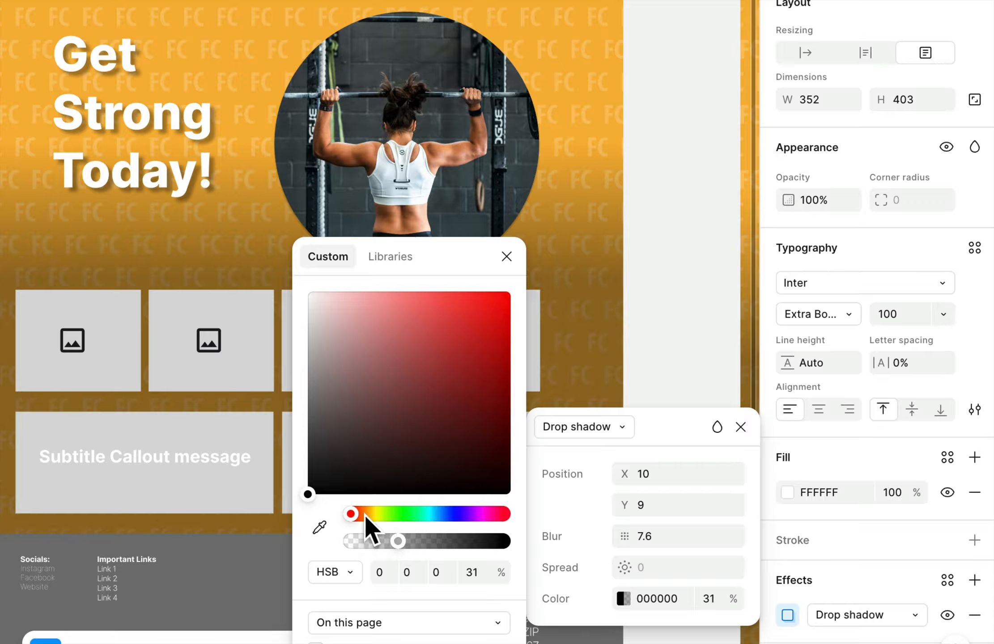
mouse_move(351, 511)
mouse_down()
mouse_move(469, 510)
mouse_move(362, 515)
mouse_up()
drag(459, 386, 442, 444)
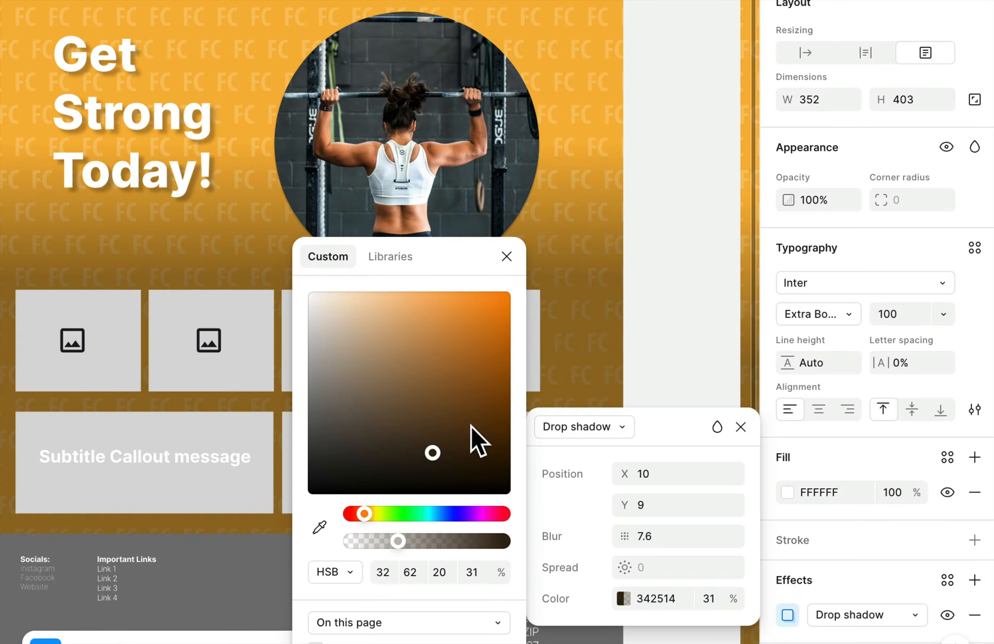
click(690, 373)
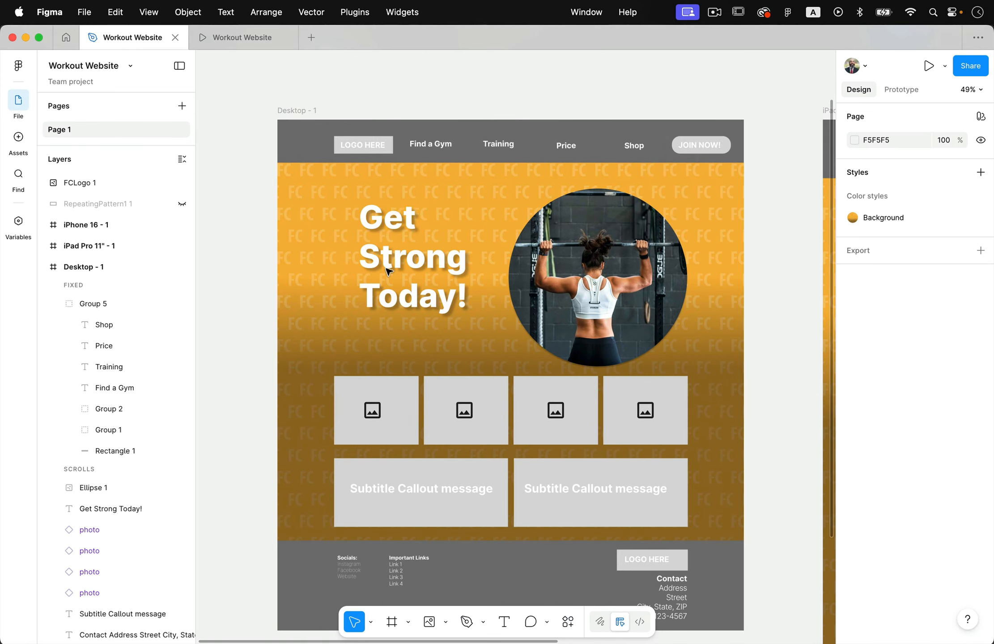
Toggle the heading's drop shadow off and on to compare the text with and without it.
click(429, 280)
scroll(918, 562, down, 2)
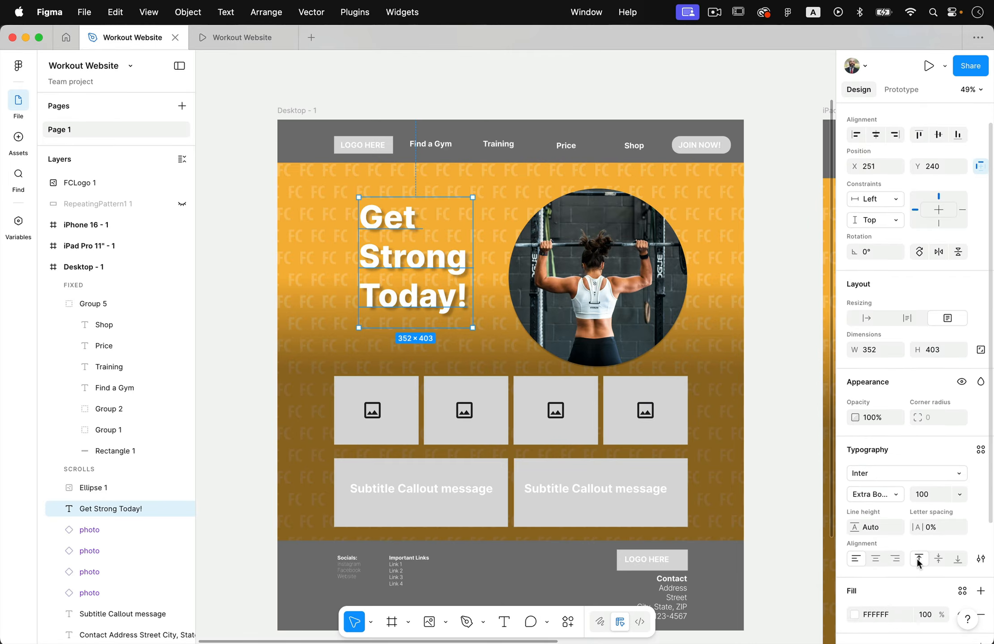
scroll(917, 563, down, 3)
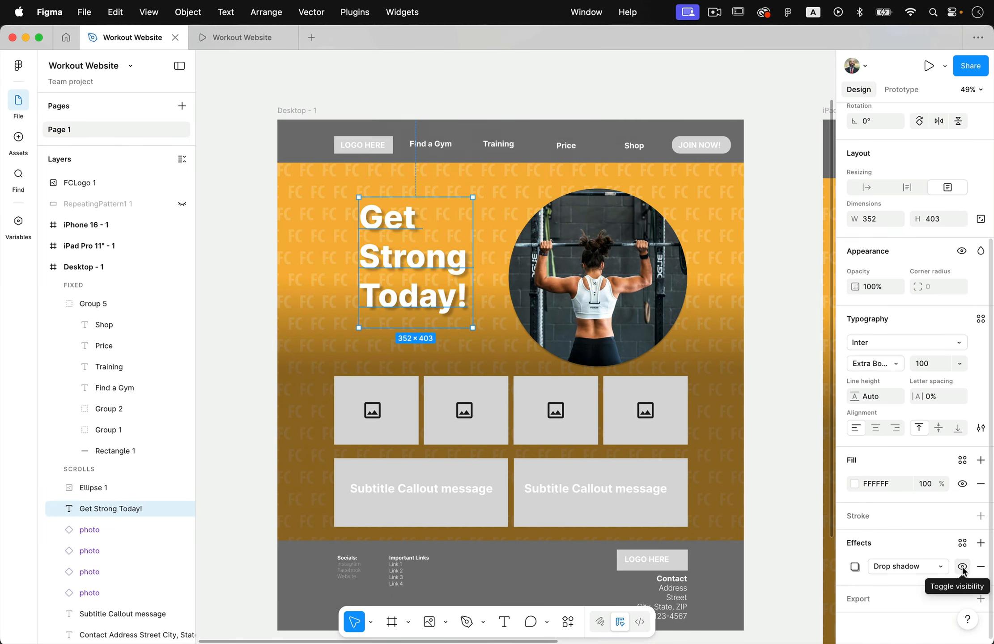
click(908, 533)
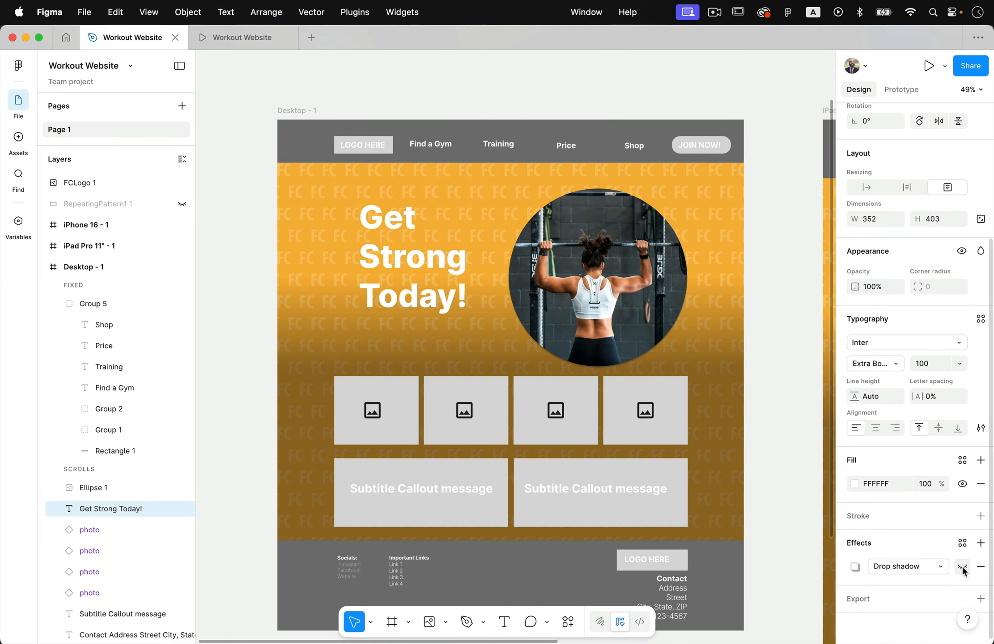
click(962, 565)
click(962, 566)
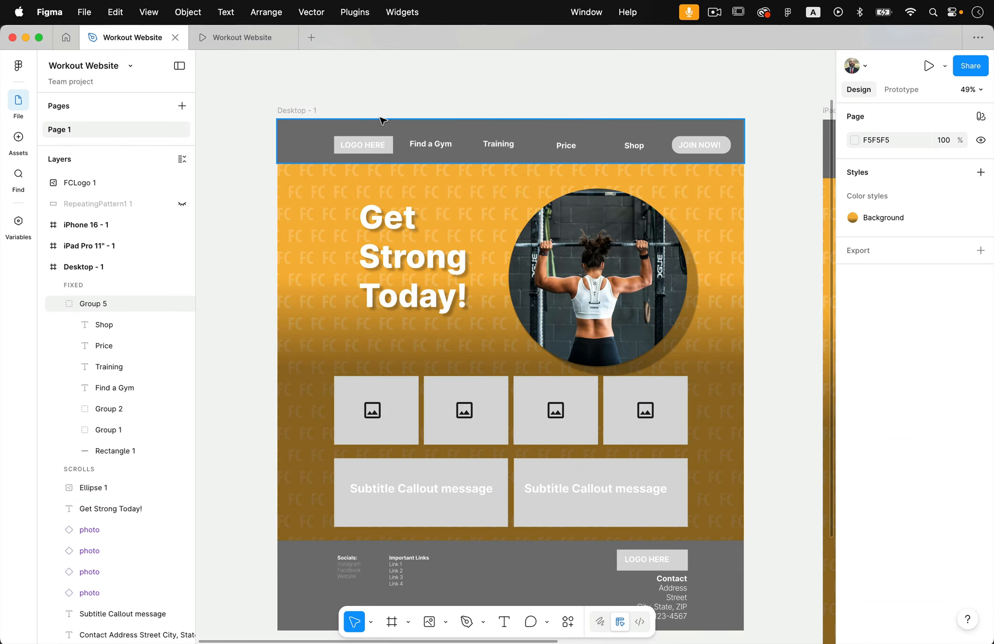
Add an inner shadow effect to the background rectangle of the Desktop - 1 navigation bar.
scroll(381, 120, up, 5)
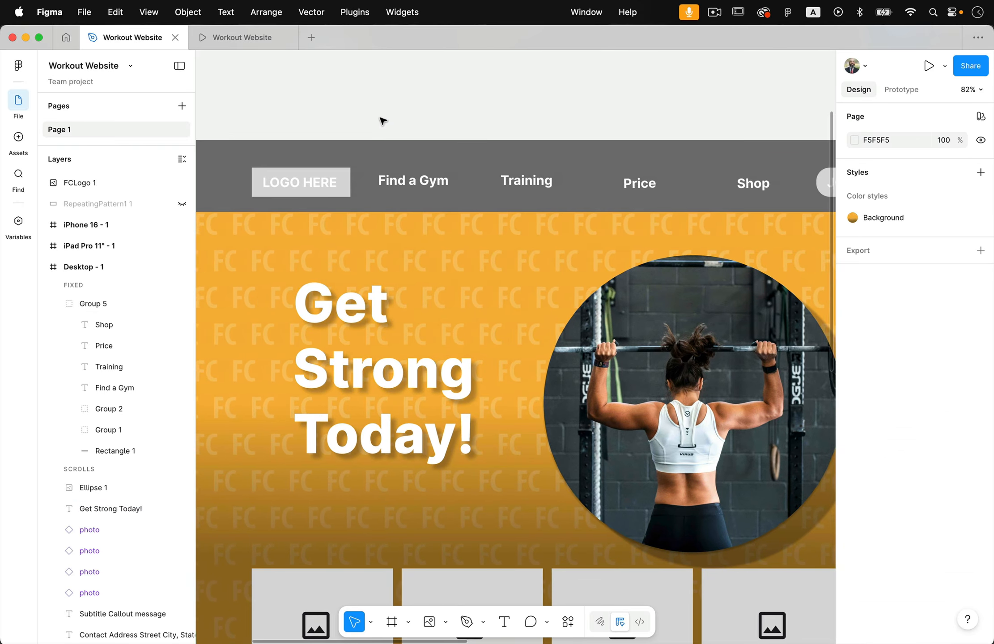
scroll(364, 128, left, 3)
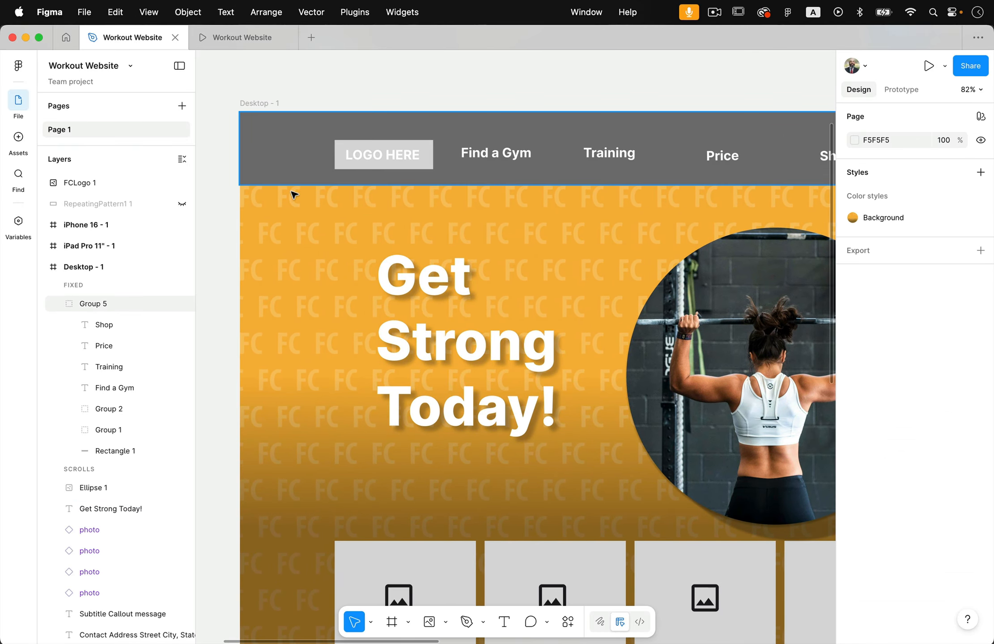
click(287, 144)
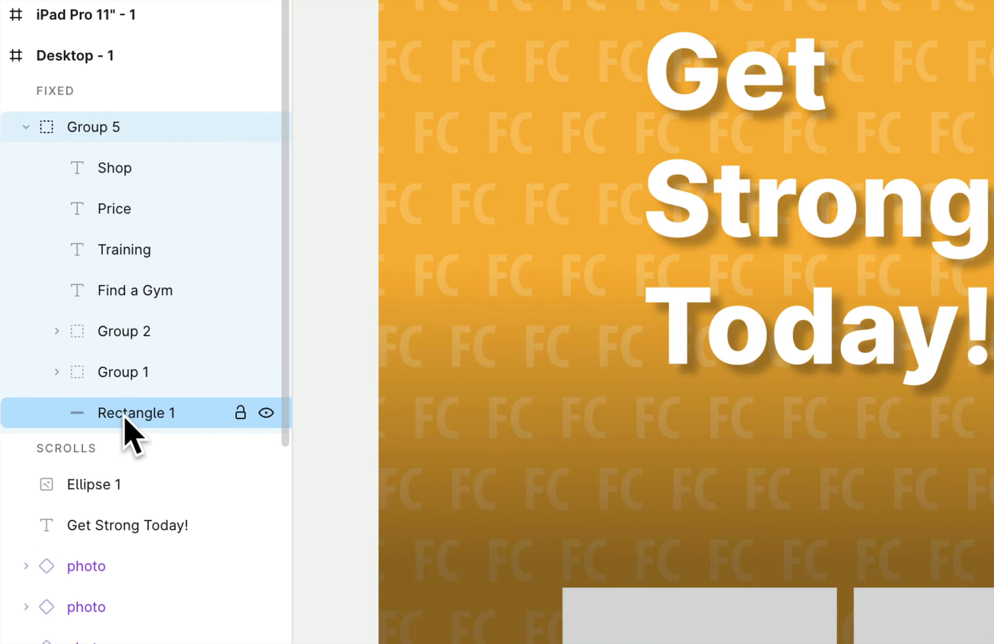
click(114, 451)
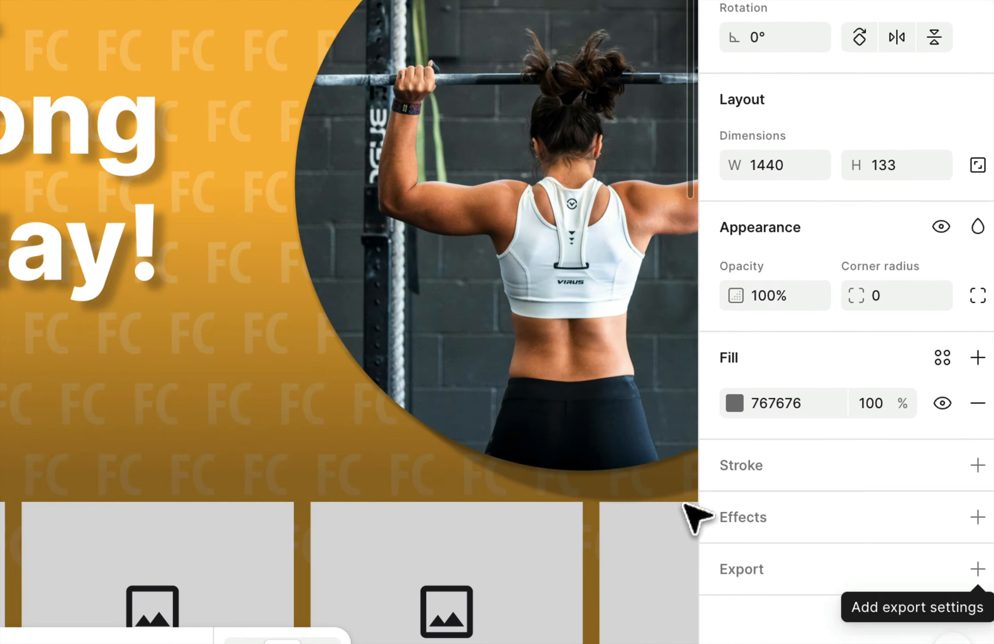
click(976, 518)
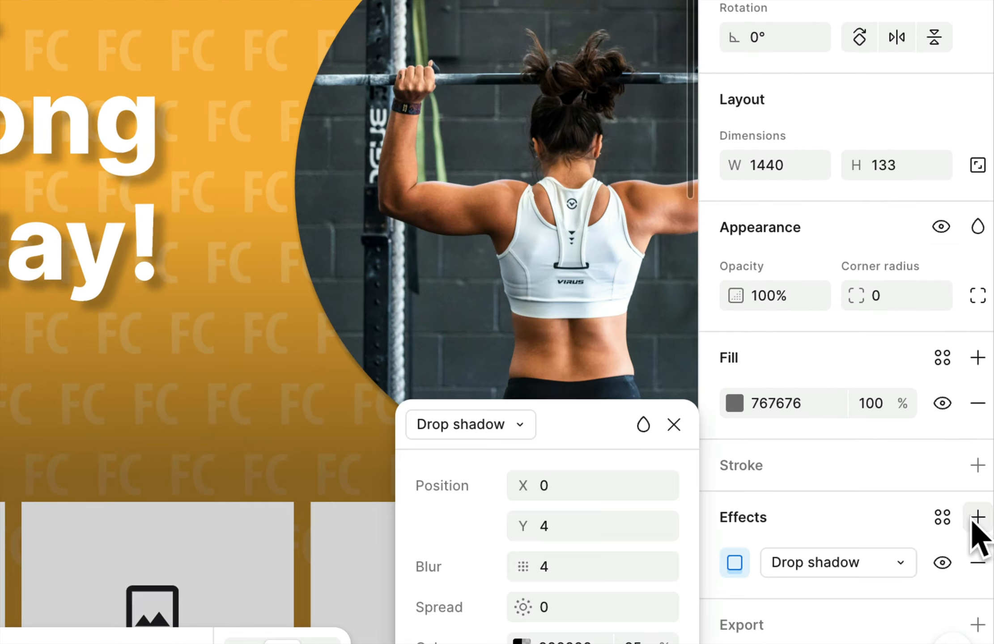
click(520, 423)
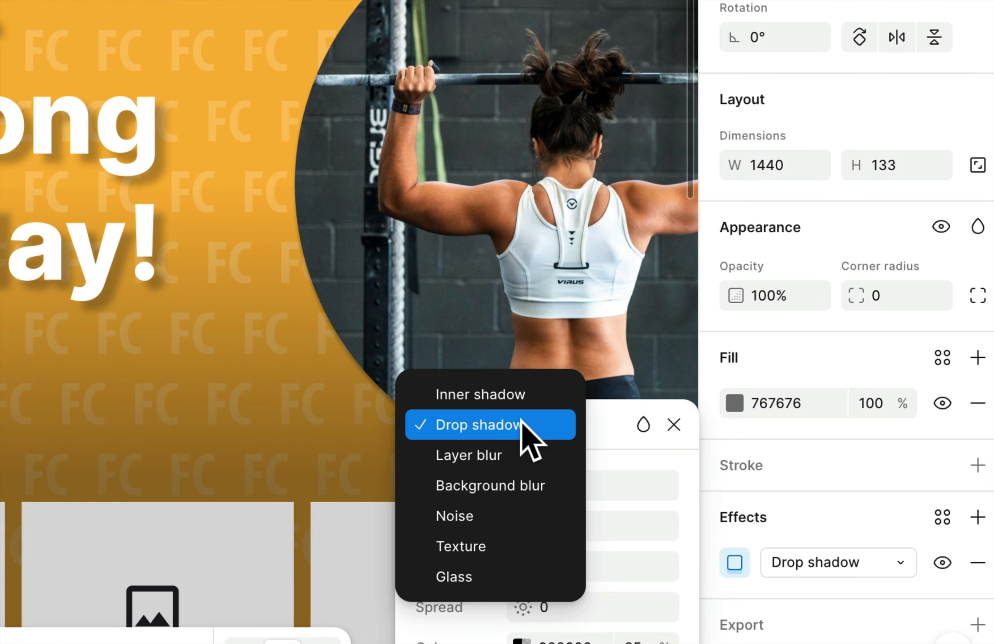
click(500, 404)
Set the navigation bar's inner shadow to X 16, Y -13, blur 11.7 and spread 5.
scroll(731, 487, up, 5)
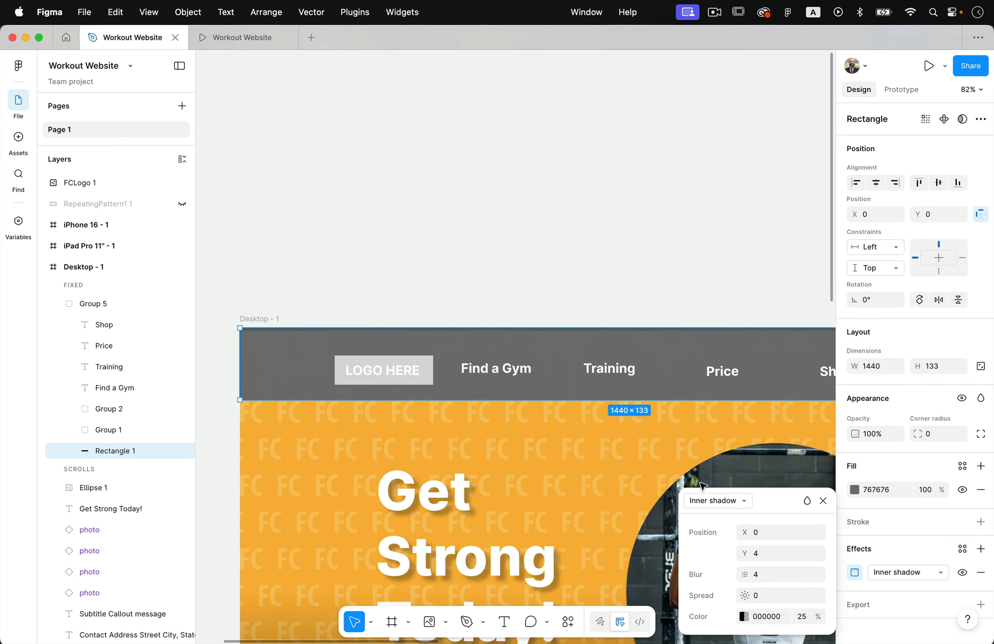
scroll(521, 494, left, 5)
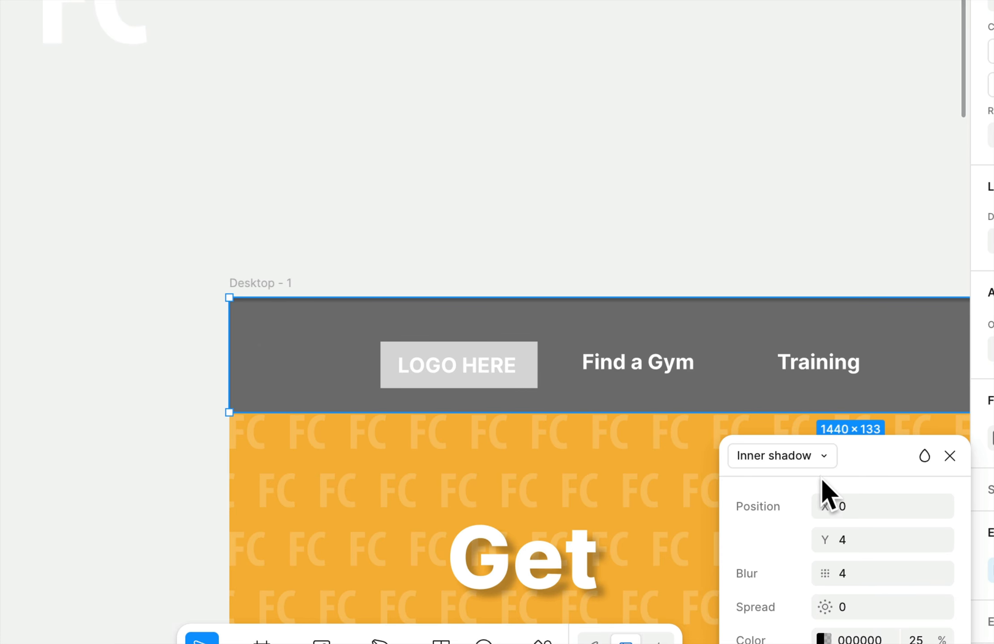
mouse_move(833, 514)
mouse_down()
mouse_move(828, 508)
mouse_move(899, 510)
mouse_move(825, 511)
mouse_move(852, 538)
mouse_move(832, 537)
mouse_move(827, 509)
mouse_move(840, 507)
mouse_up()
click(823, 537)
drag(824, 607, 952, 550)
drag(824, 573, 781, 584)
mouse_move(824, 540)
mouse_down()
mouse_move(755, 546)
mouse_move(825, 543)
mouse_up()
scroll(544, 419, up, 5)
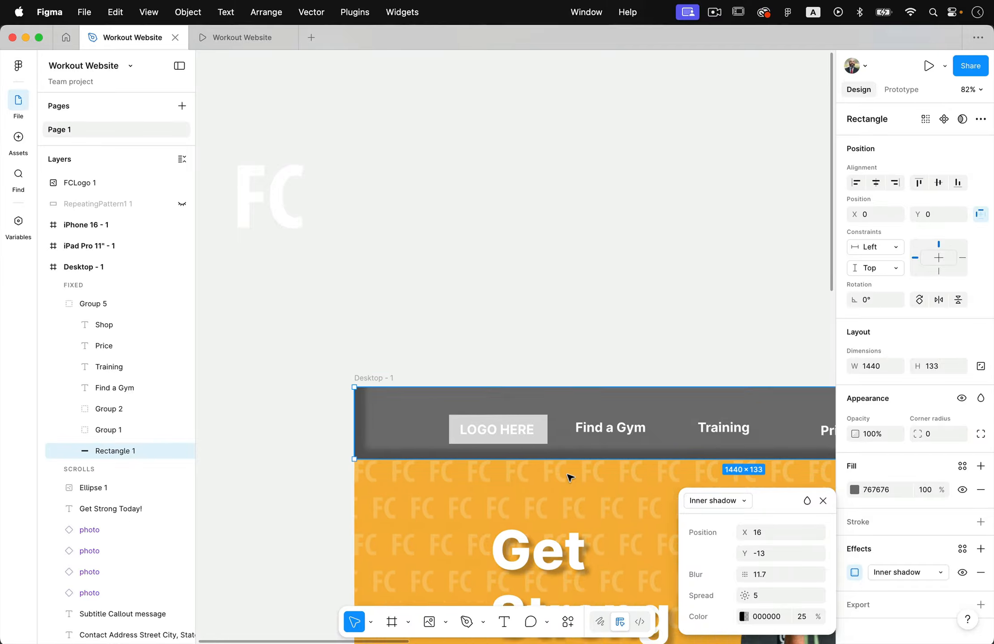
Set the inner shadow's offset to X 0 and Y -12, and deselect the navigation bar rectangle.
scroll(569, 477, down, 5)
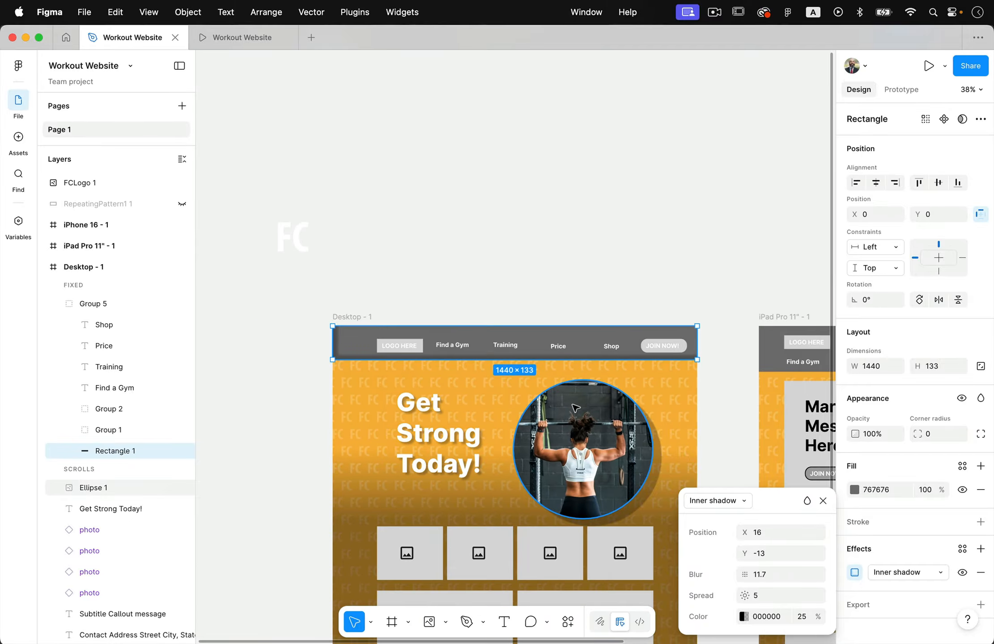
scroll(541, 409, up, 3)
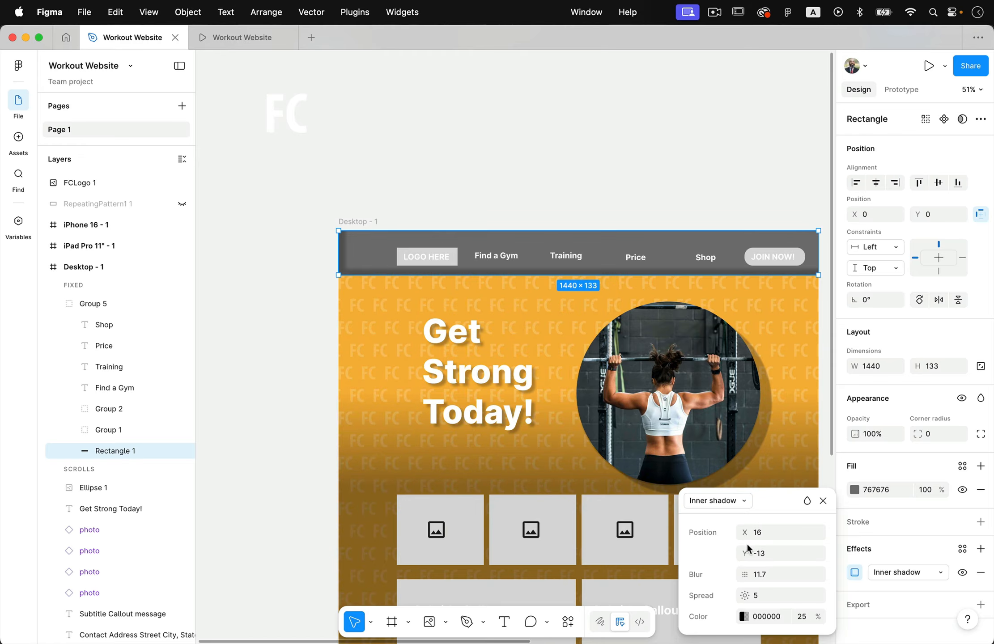
drag(743, 554, 740, 553)
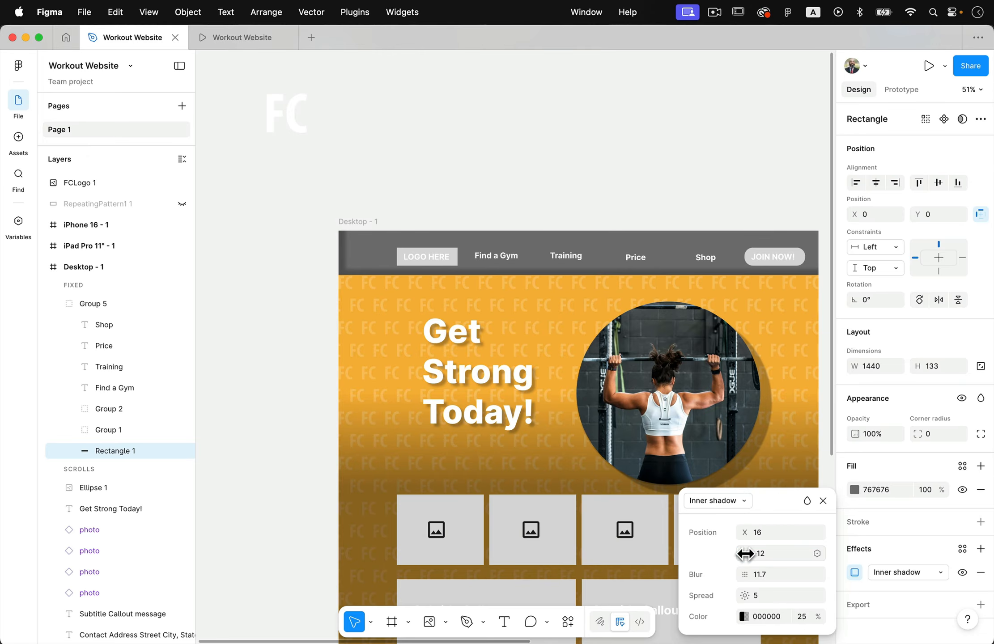
click(746, 535)
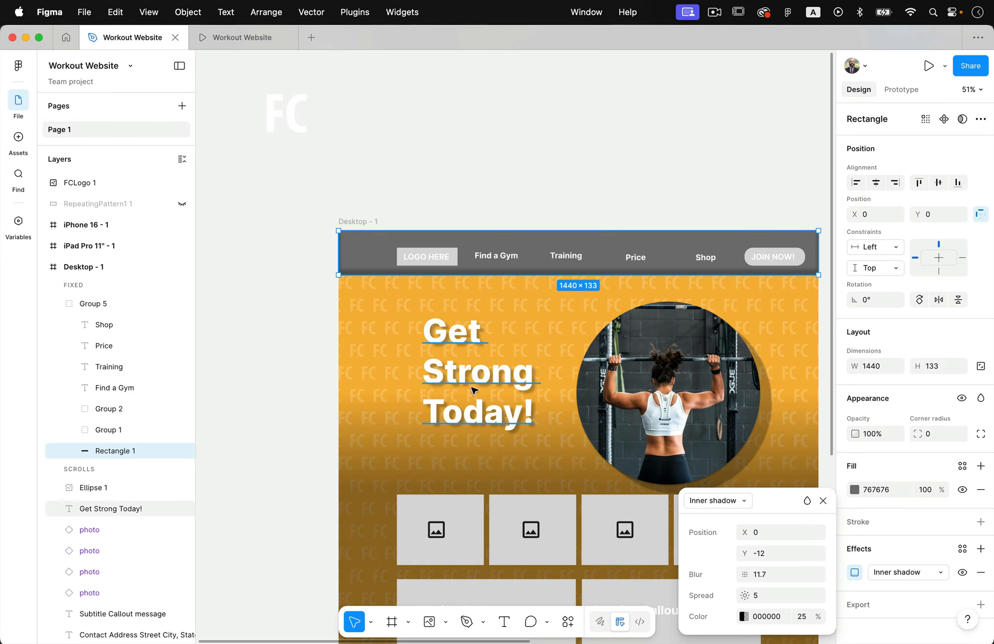
scroll(470, 385, right, 3)
scroll(470, 385, down, 2)
click(457, 146)
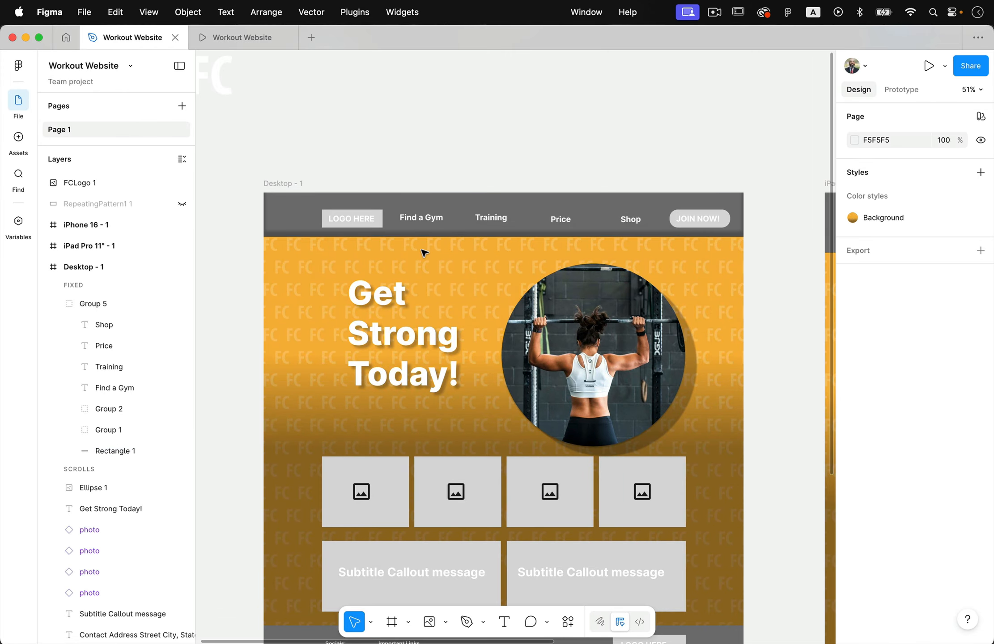
scroll(422, 252, down, 5)
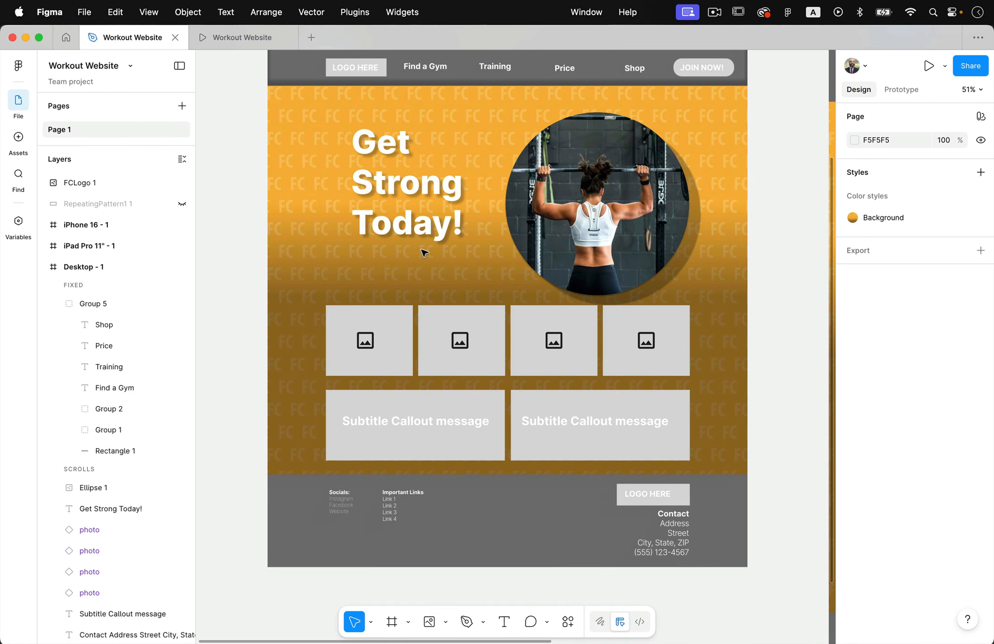
click(298, 508)
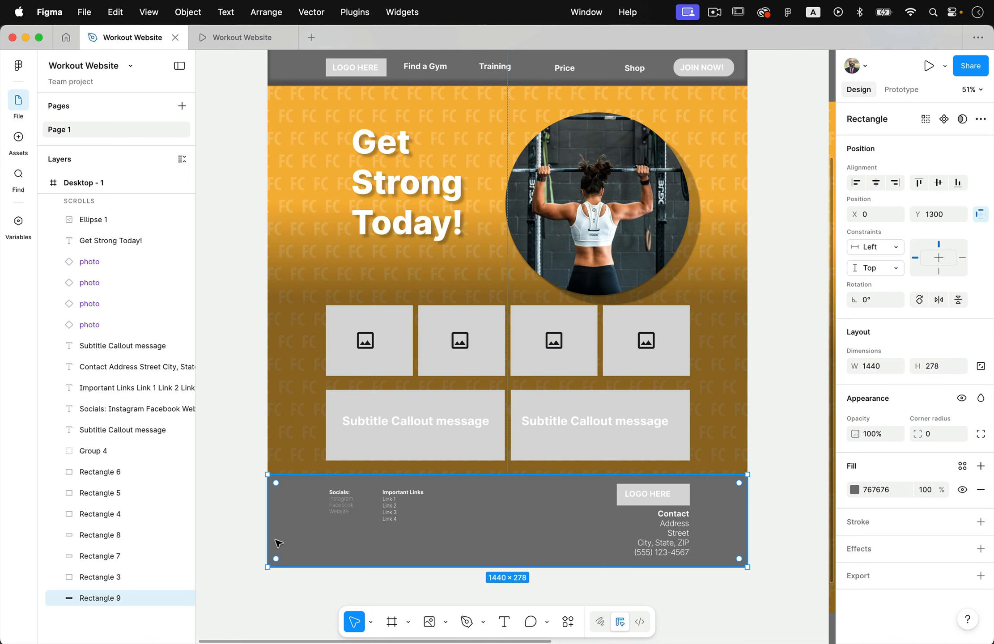
scroll(284, 402, up, 3)
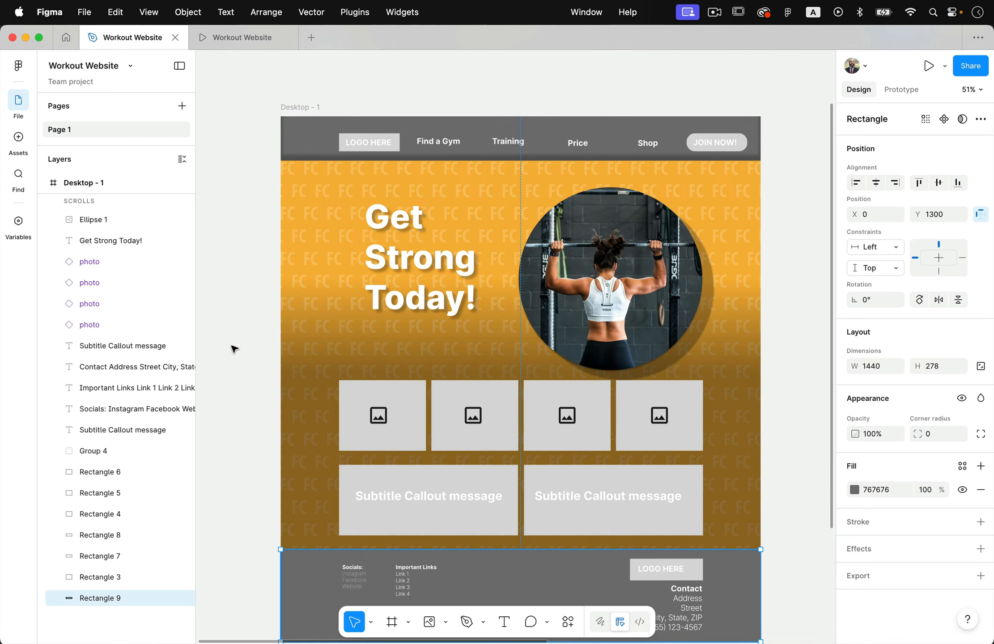
Create an effect style named "Inner Shadow" from the inner shadow on the navigation bar's background rectangle.
click(307, 156)
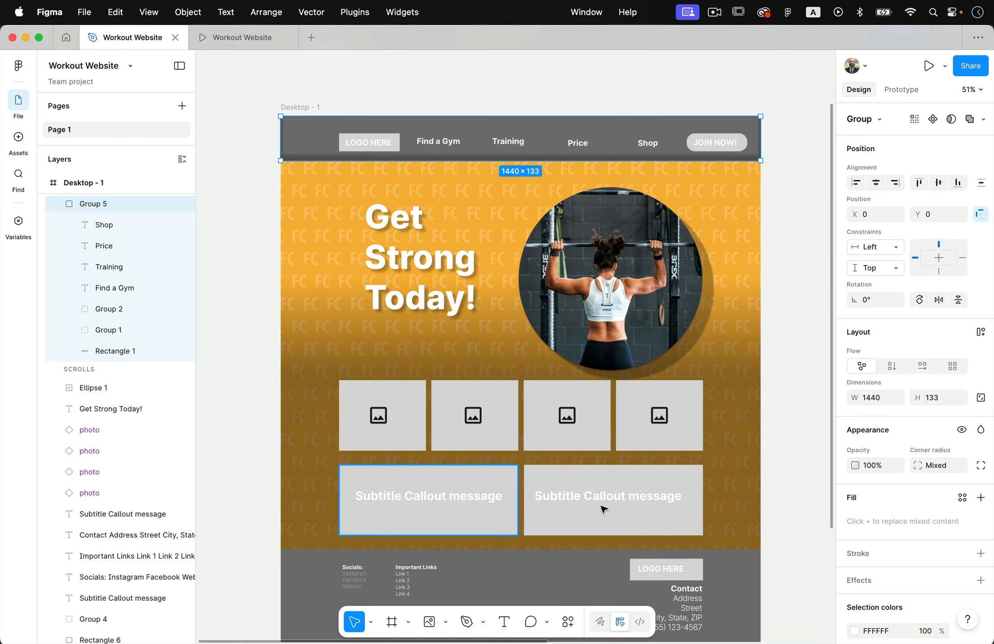
click(134, 350)
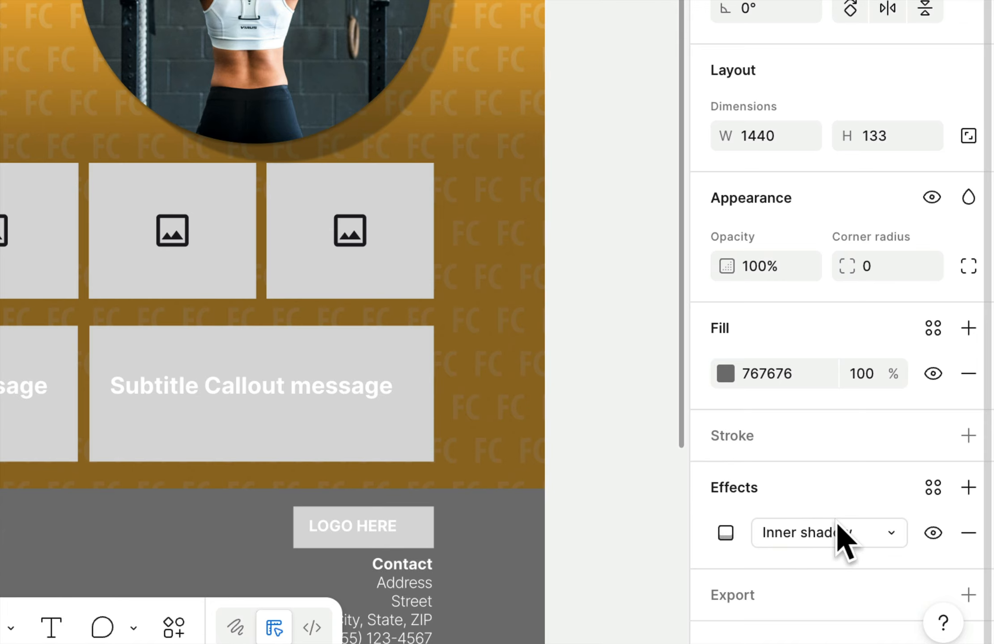
click(935, 487)
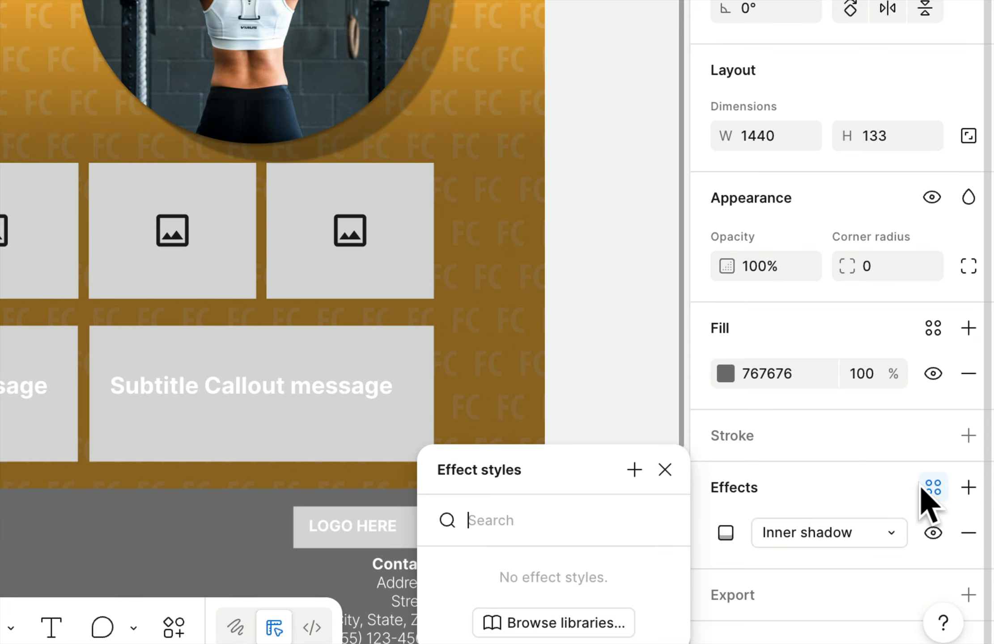
click(630, 471)
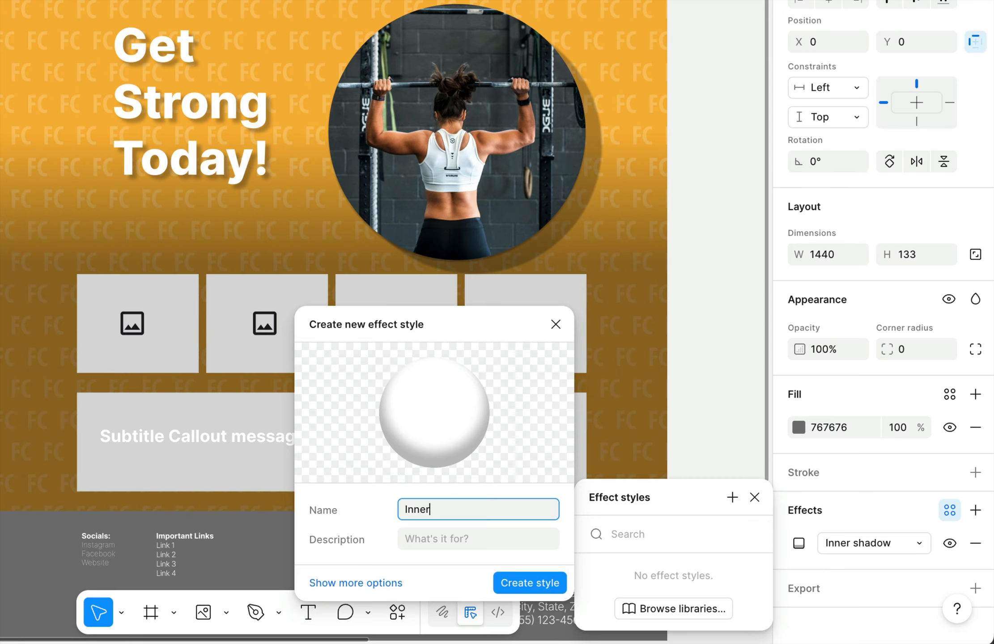
click(528, 582)
Apply the Inner Shadow effect style to the footer's background rectangle in Desktop - 1 and deselect it.
click(655, 548)
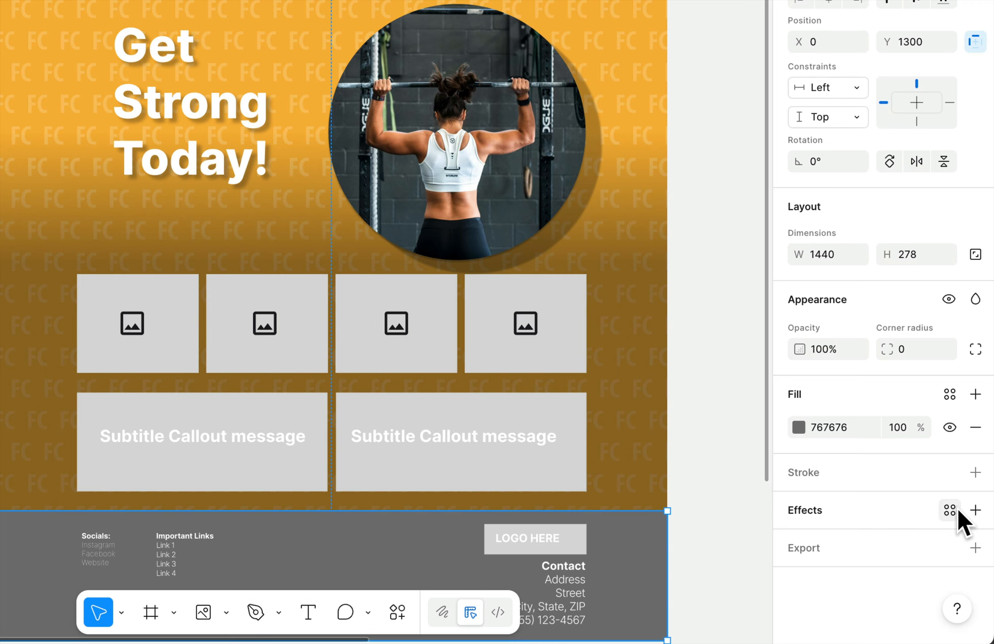
click(949, 510)
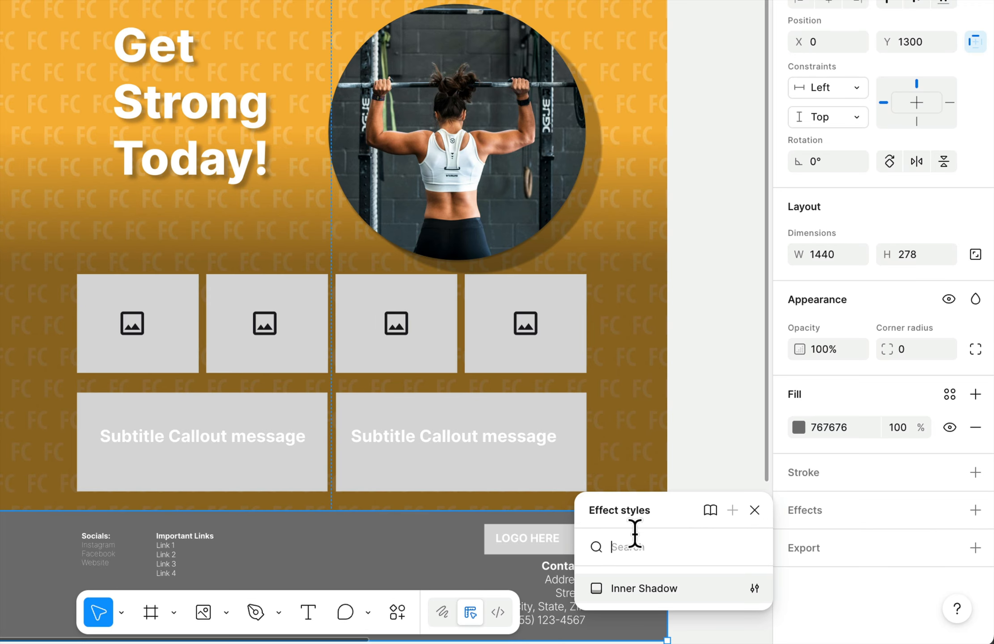
click(632, 587)
click(711, 550)
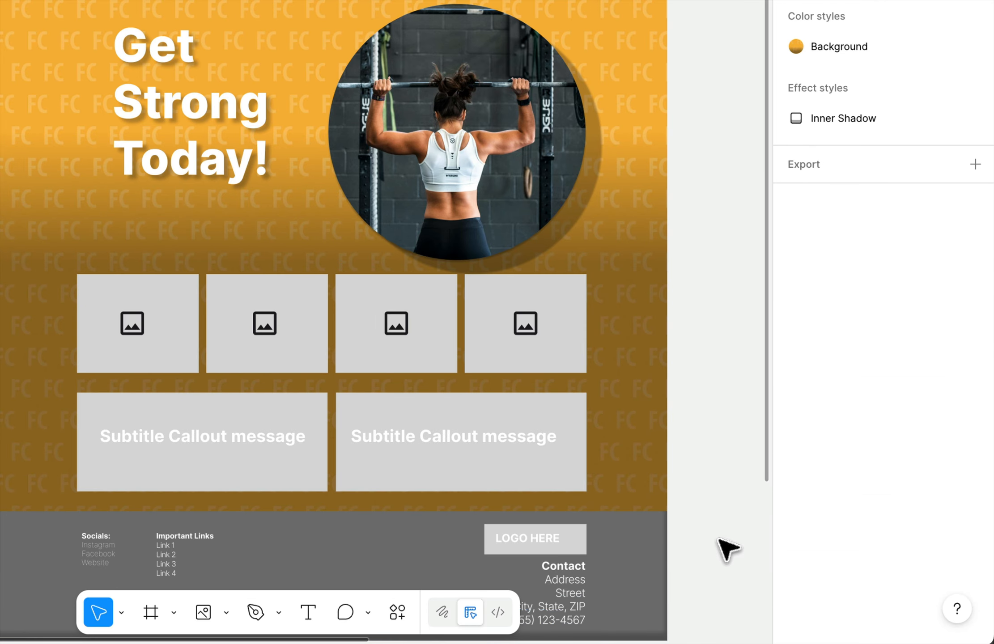
Detach the Inner Shadow effect style from the footer's background rectangle and open its inner shadow settings.
click(663, 581)
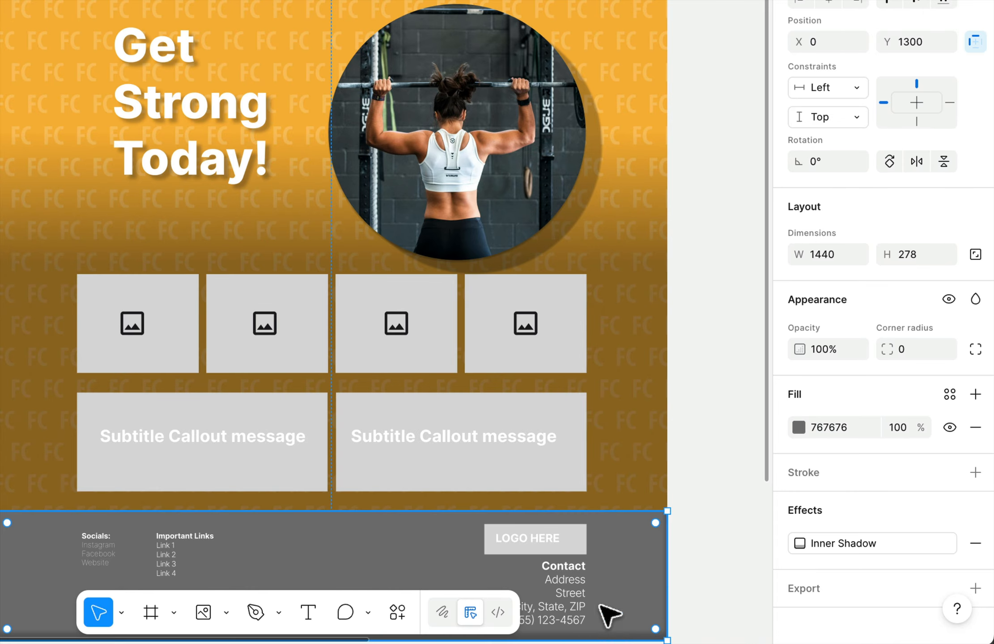
click(826, 542)
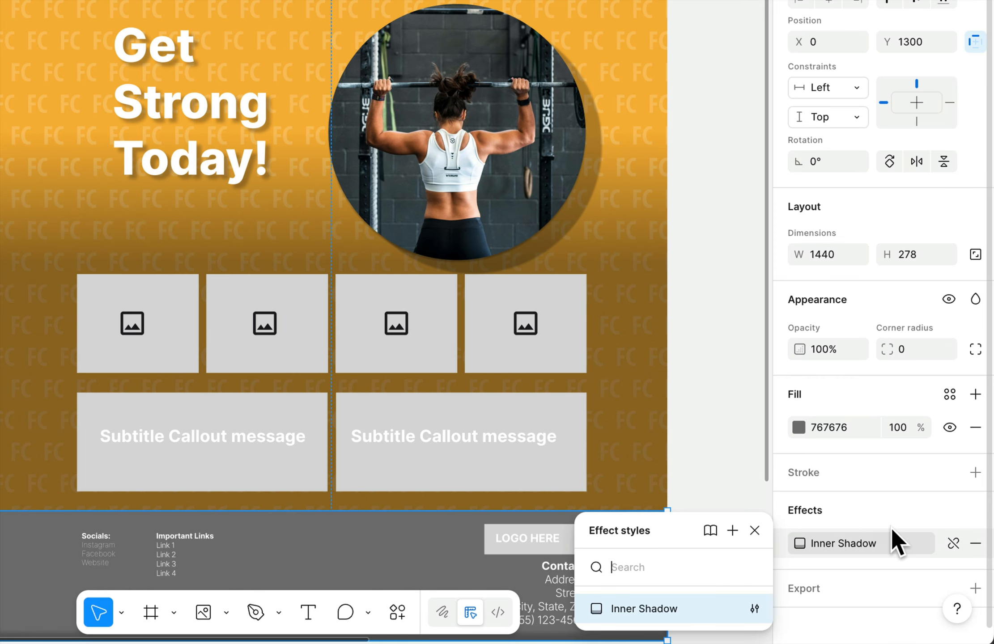
click(953, 543)
click(799, 543)
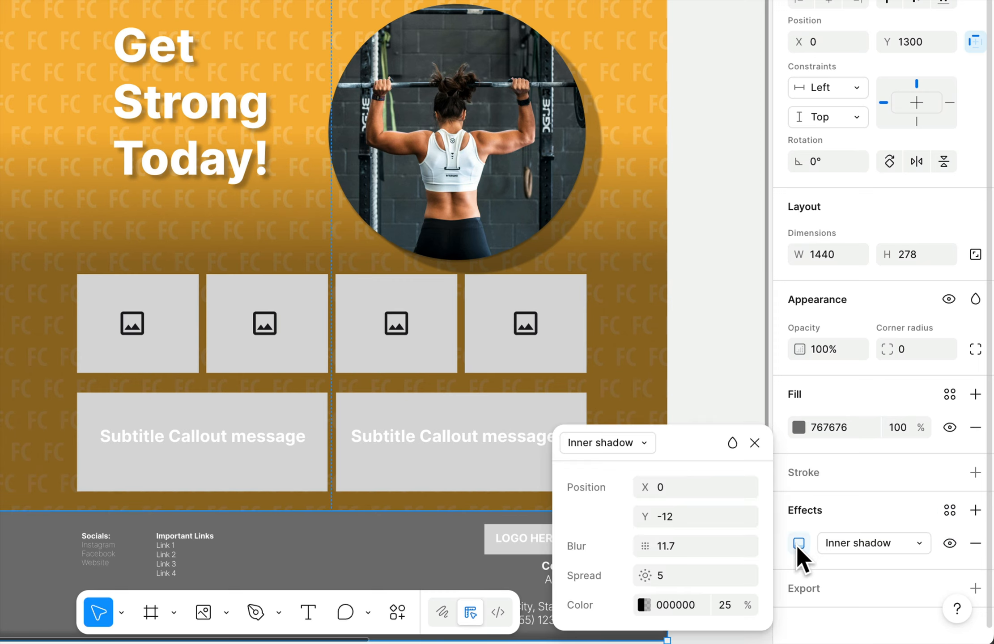